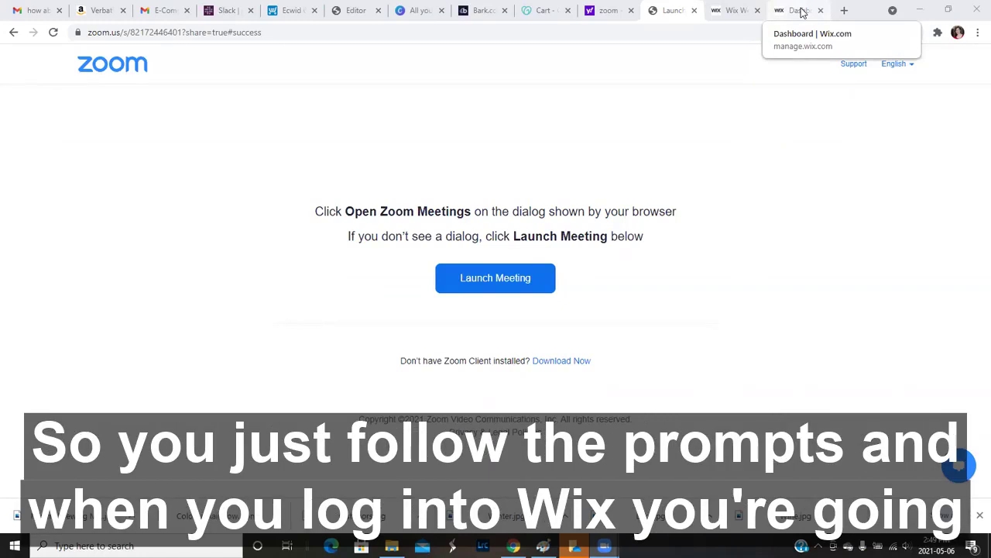
Switch to the Wix Dashboard browser tab showing My Site's setup progress.
left_click(802, 11)
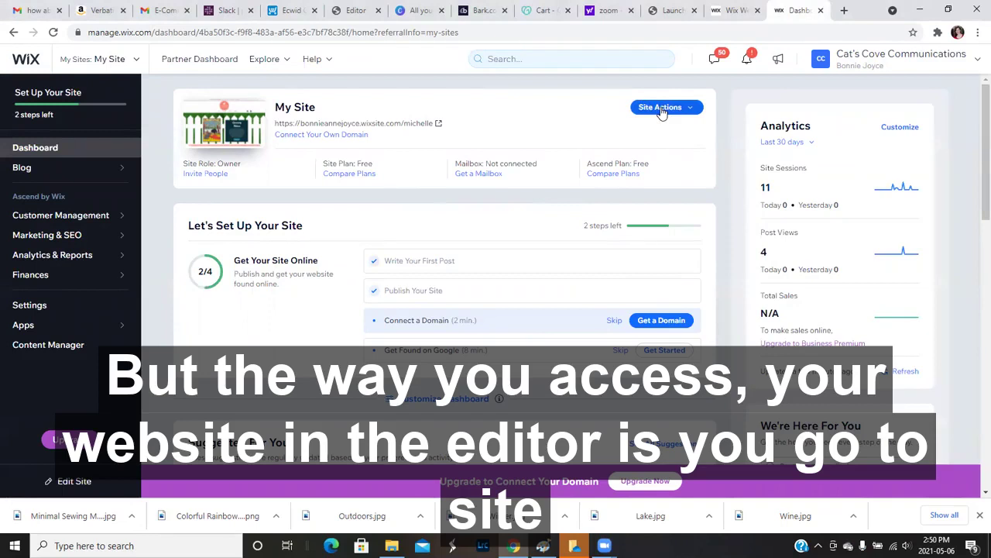
Open the site in the Editor via Site Actions > Edit Site and scroll to the About photo.
left_click(663, 111)
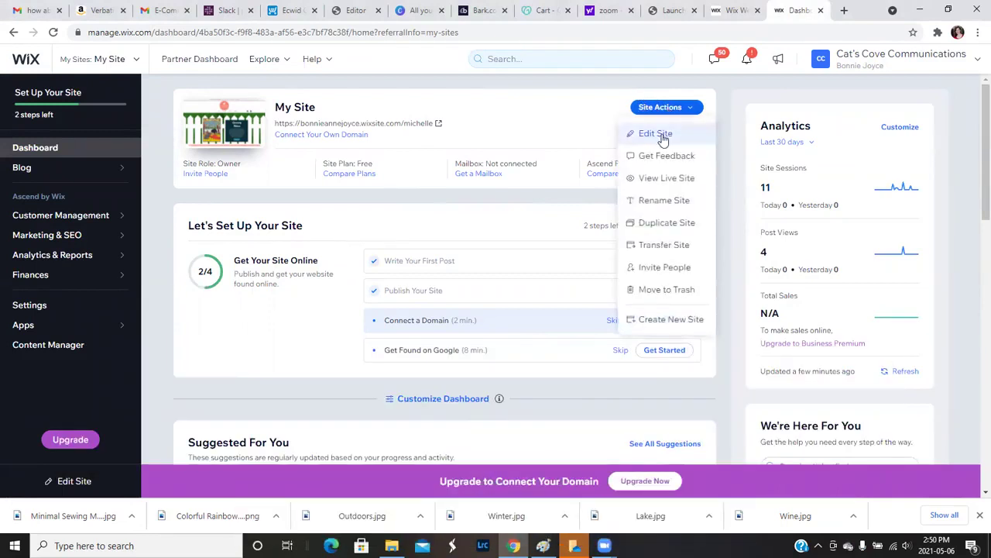
left_click(663, 136)
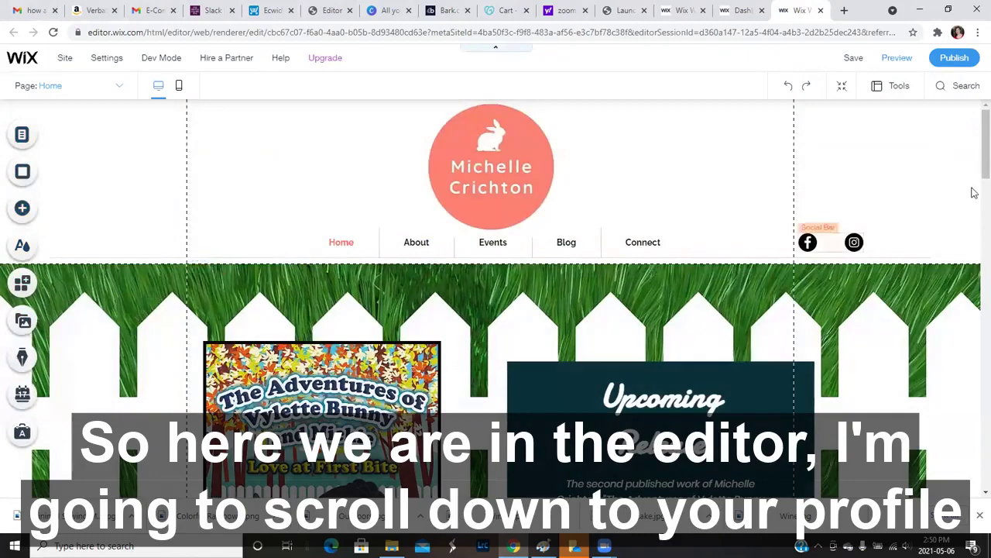
scroll(974, 152, "down", 1)
left_click_drag(973, 152, 977, 365)
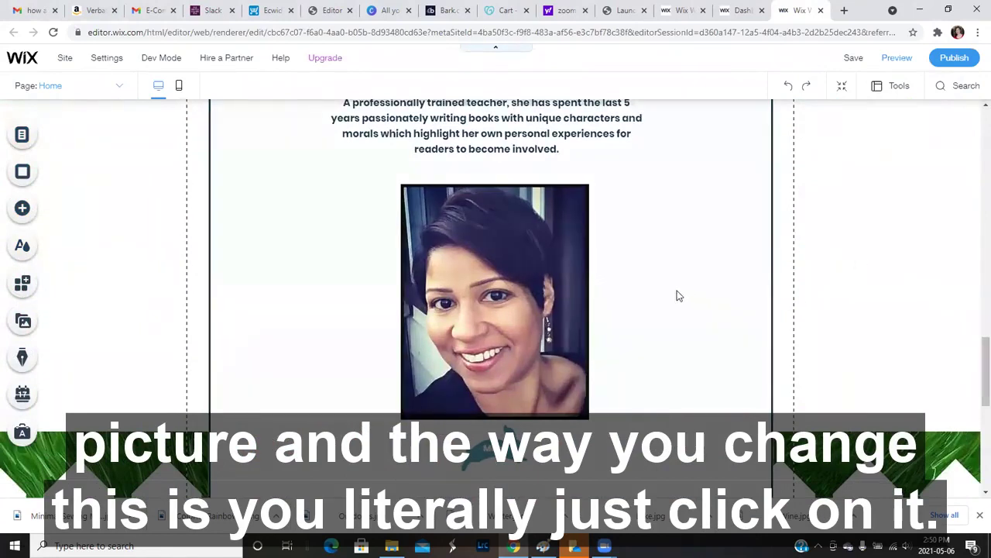
left_click(509, 296)
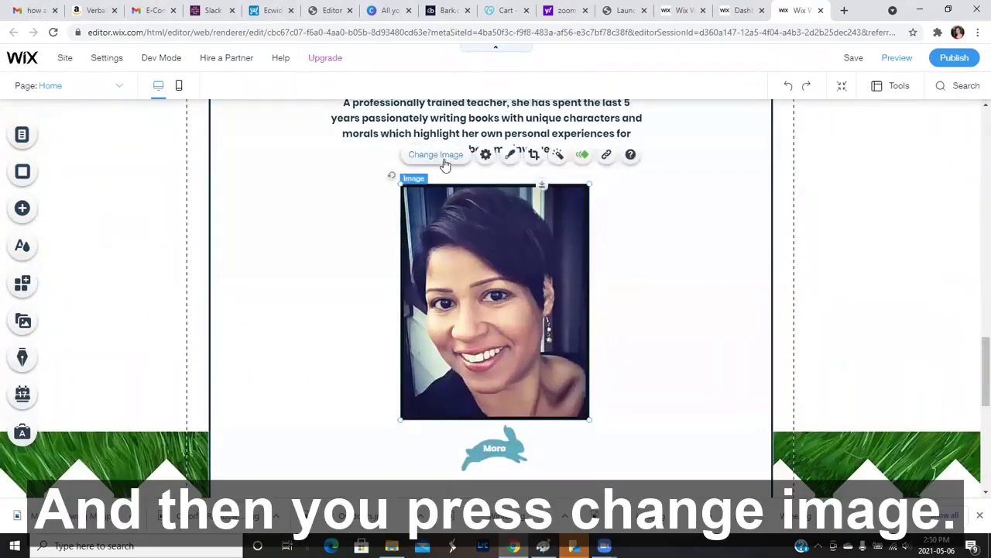
left_click(445, 160)
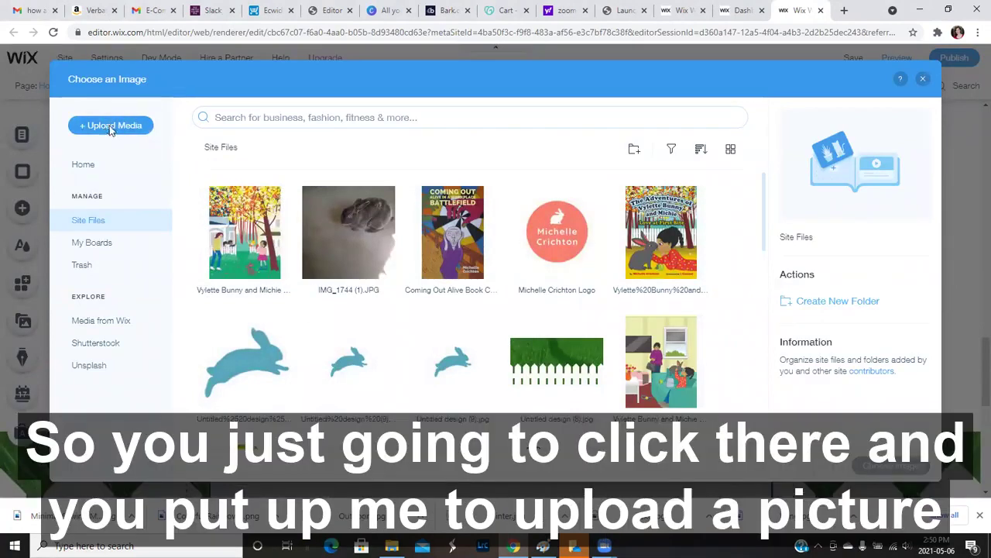
left_click(111, 126)
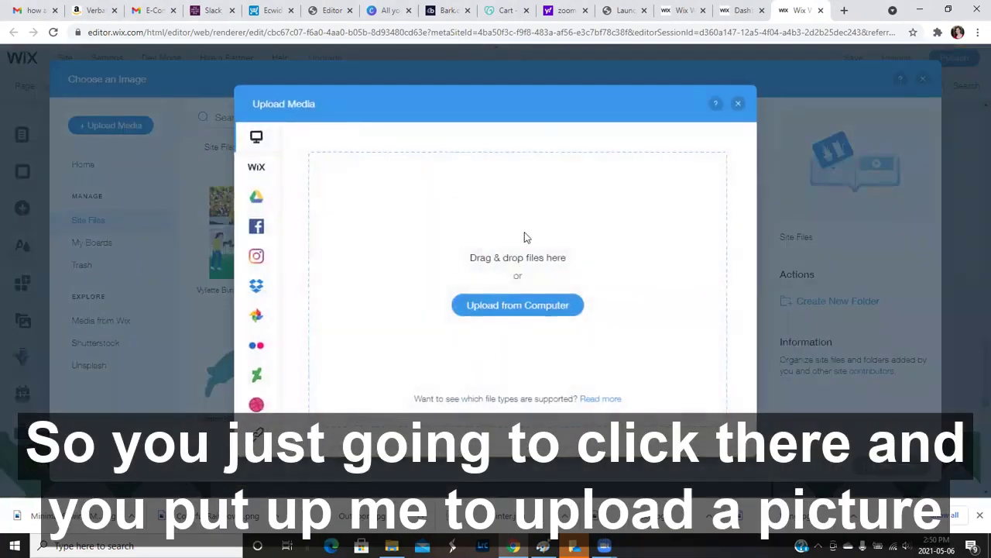
left_click(738, 106)
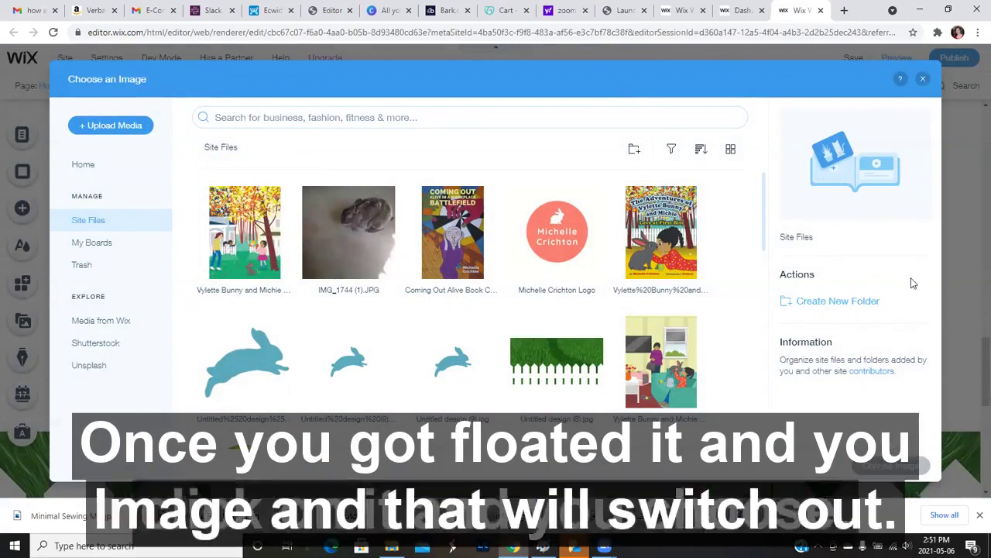
left_click(922, 79)
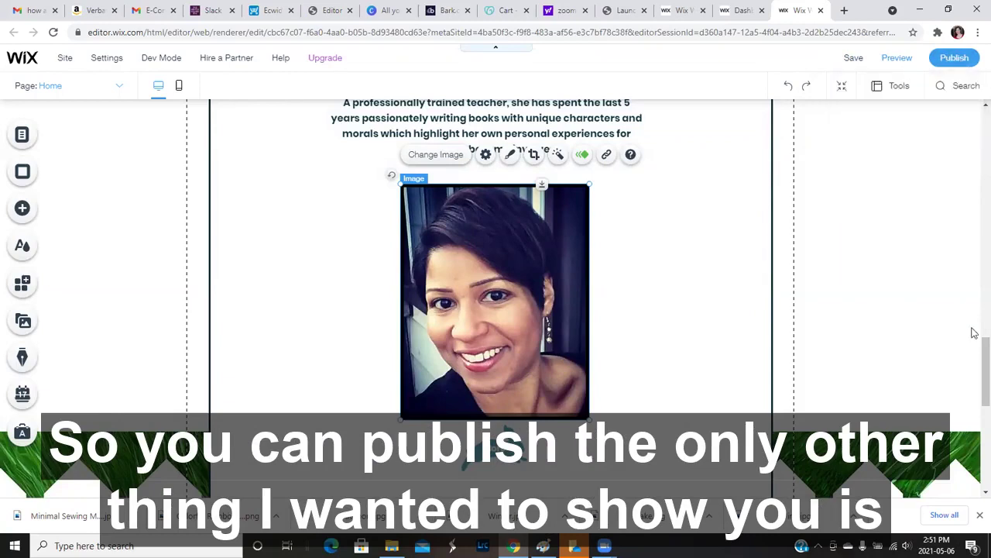
Return to the dashboard and open Blog to list the published Bunny Inspiration post.
left_click_drag(975, 357, 975, 136)
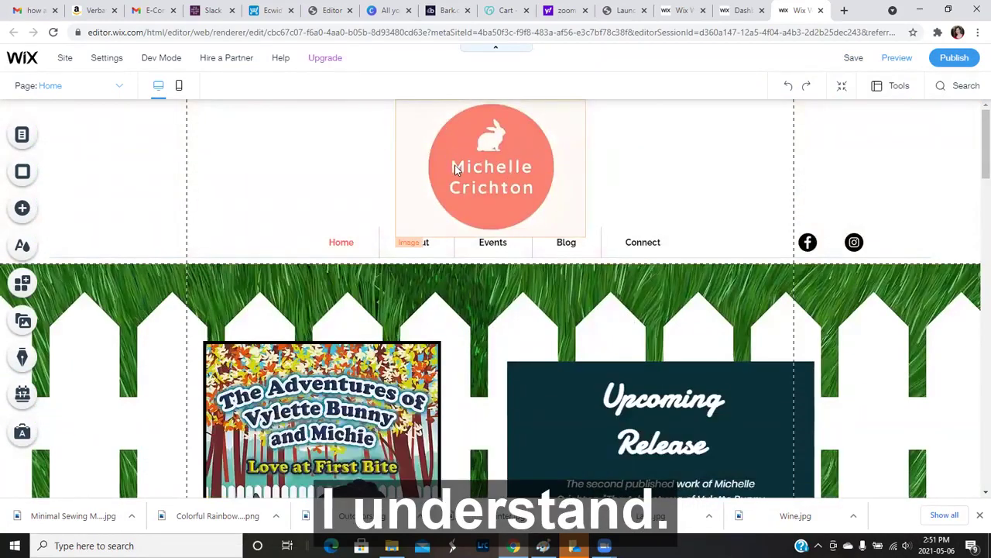
left_click(682, 11)
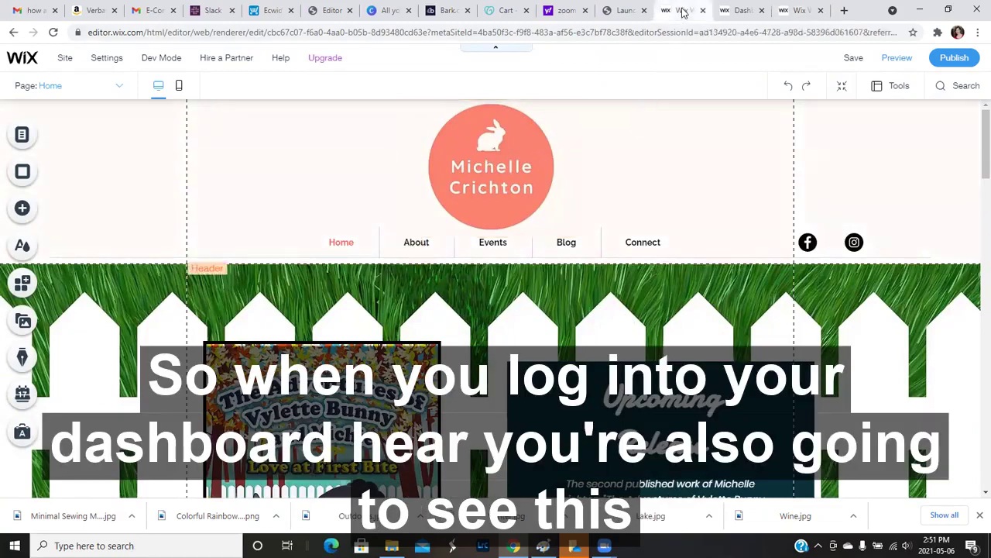
left_click(738, 11)
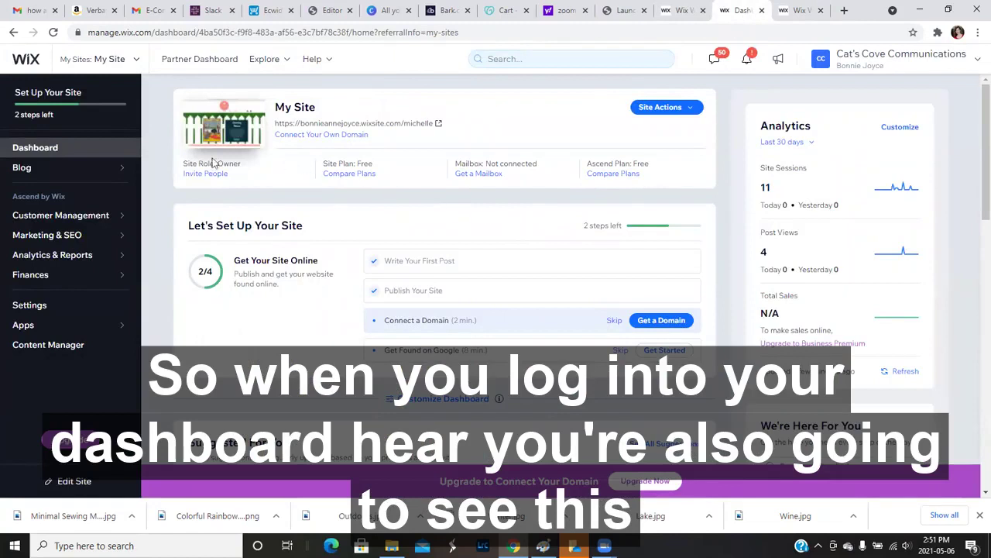
left_click(34, 167)
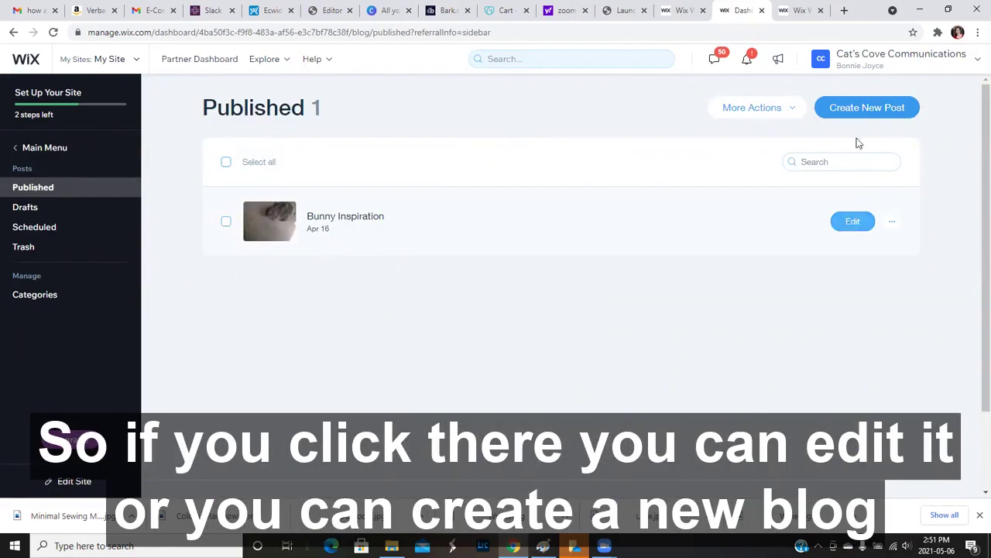
Start a new blog post, dismissing the add-media tip.
left_click(866, 114)
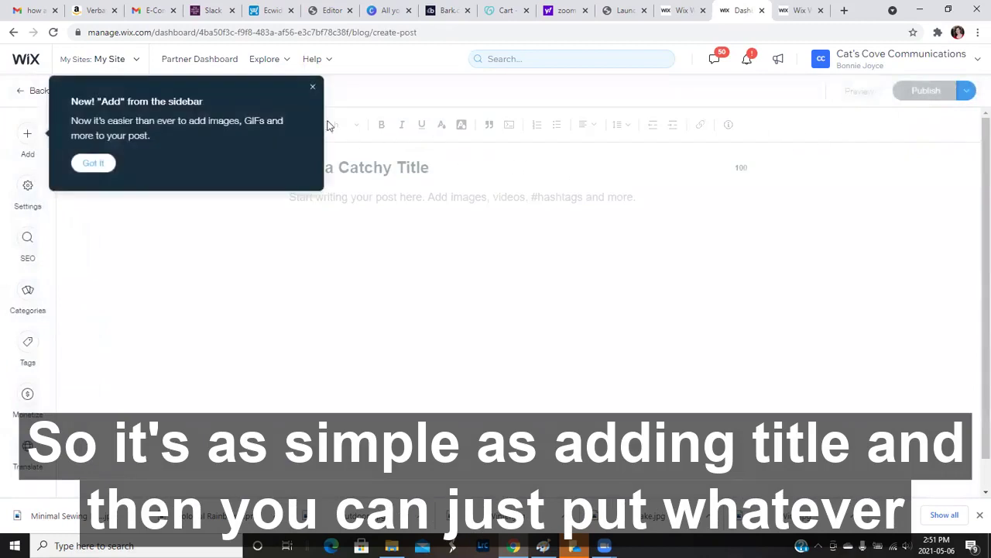
left_click(311, 90)
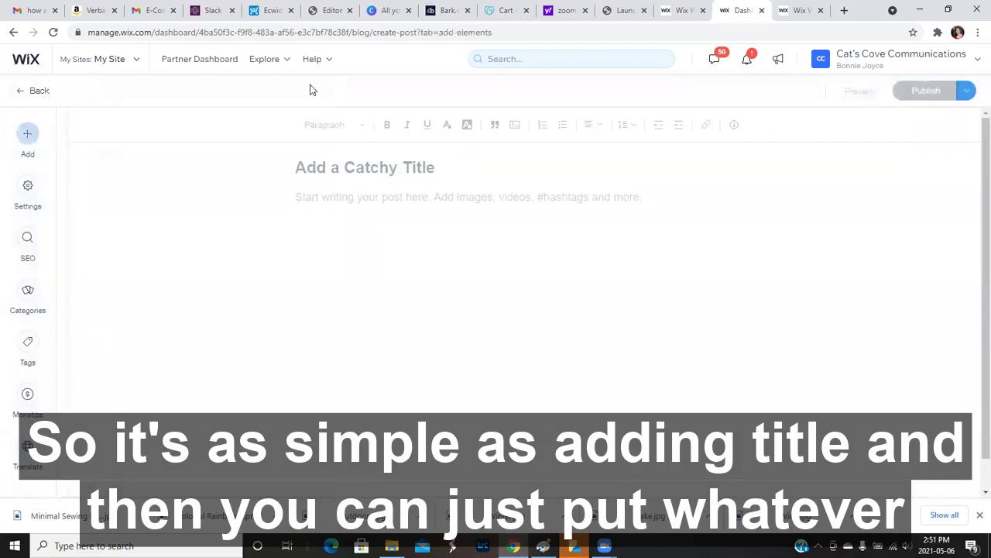
left_click(436, 168)
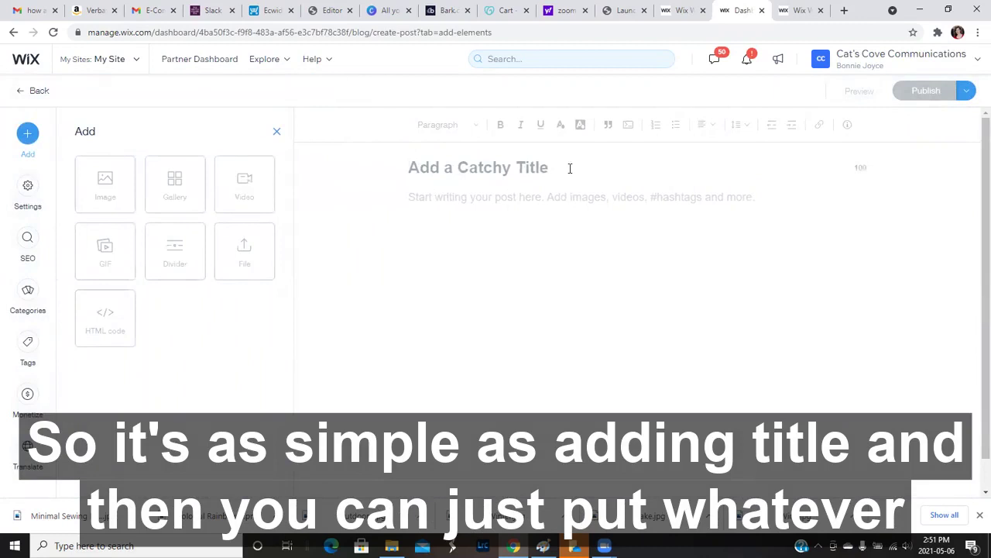
left_click(435, 204)
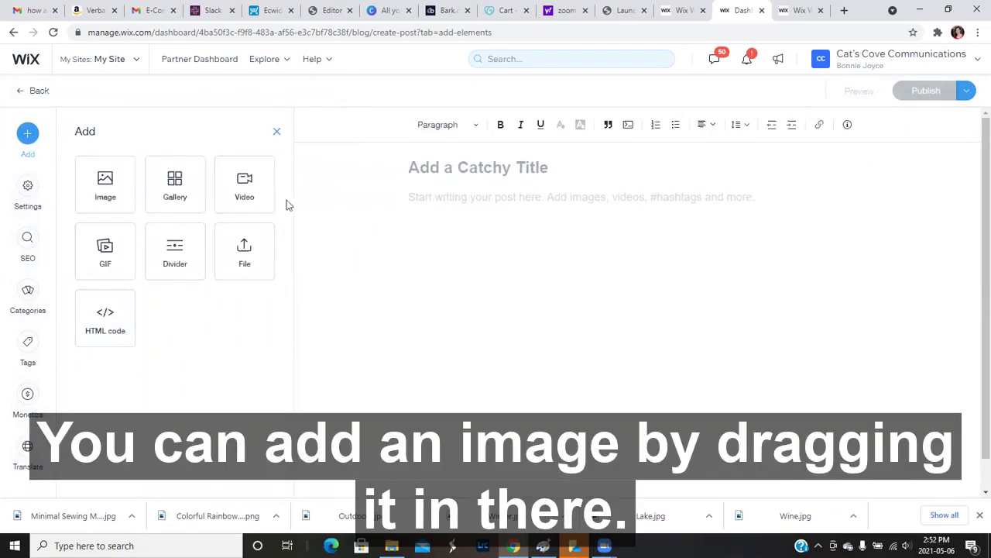
Delete the stray SVG code dropped into the post body.
left_click_drag(106, 181, 442, 202)
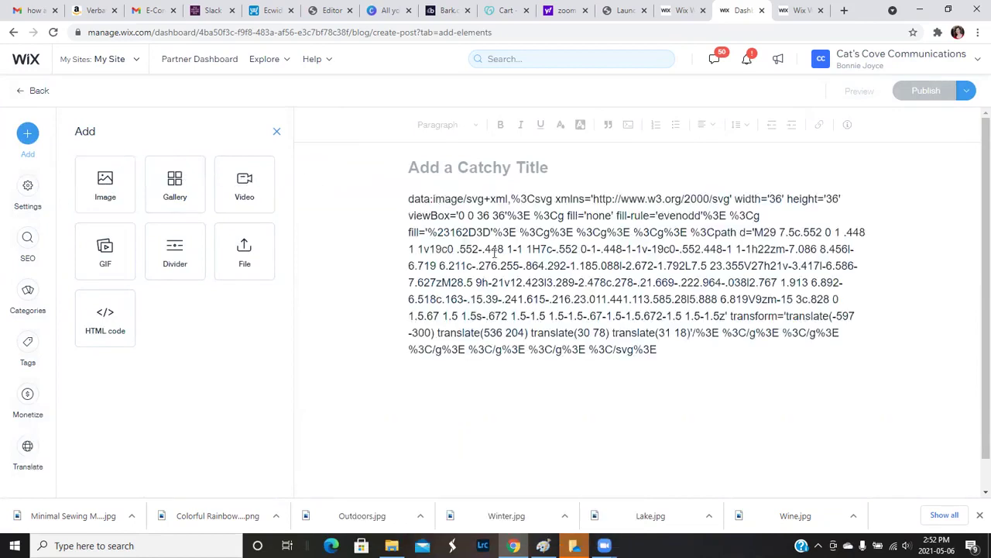
left_click_drag(689, 373, 382, 192)
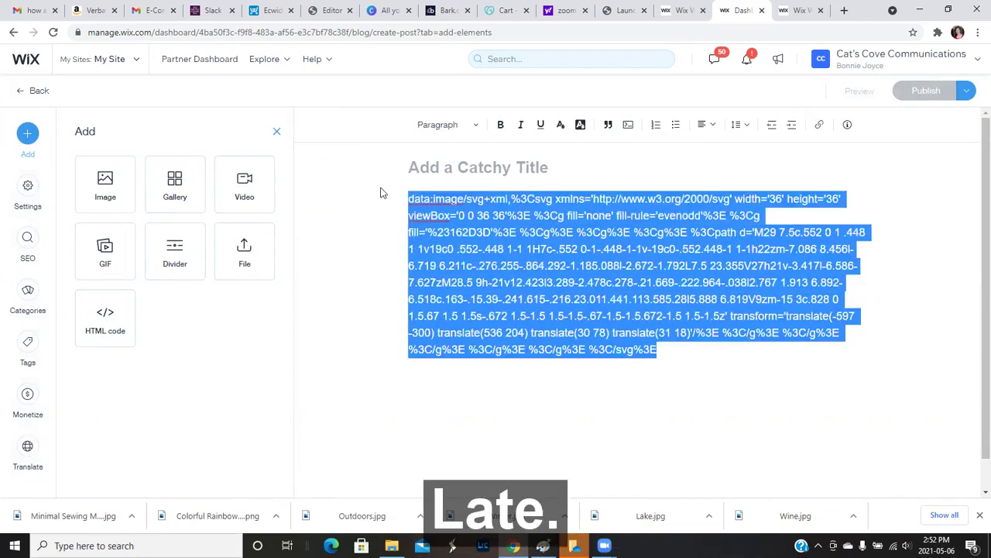
key("Delete")
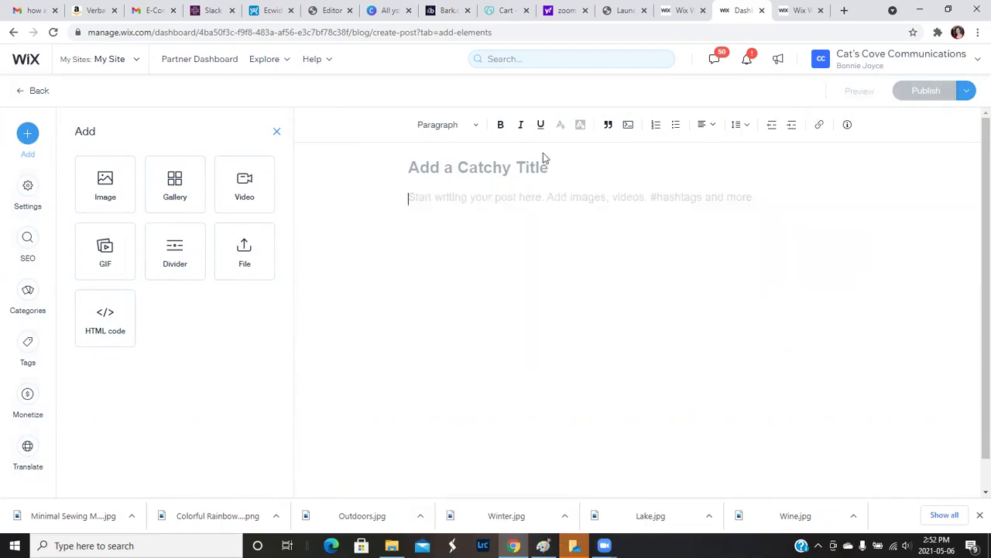
left_click(508, 168)
Title the post 'Testing' and write 'This is a test' in the body.
type("Testing")
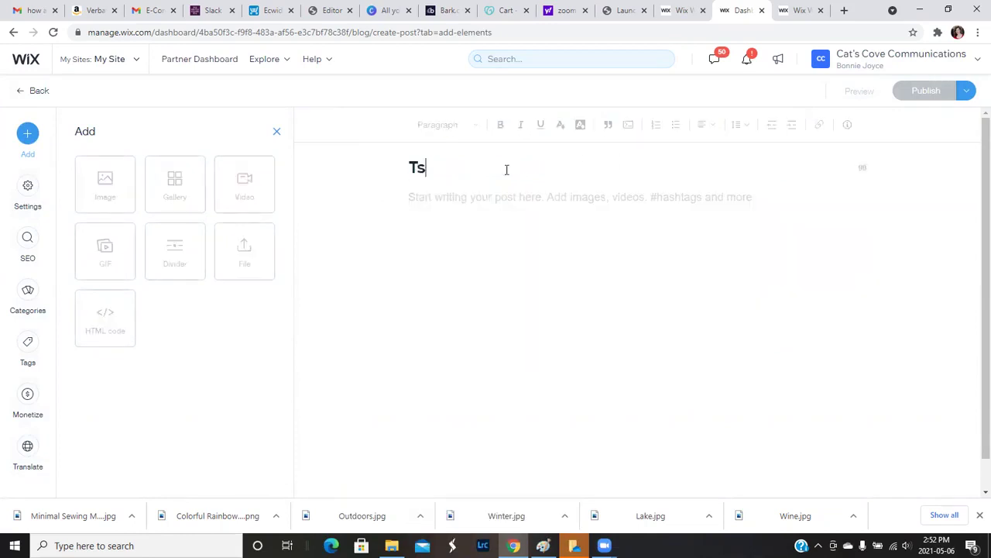
left_click(510, 197)
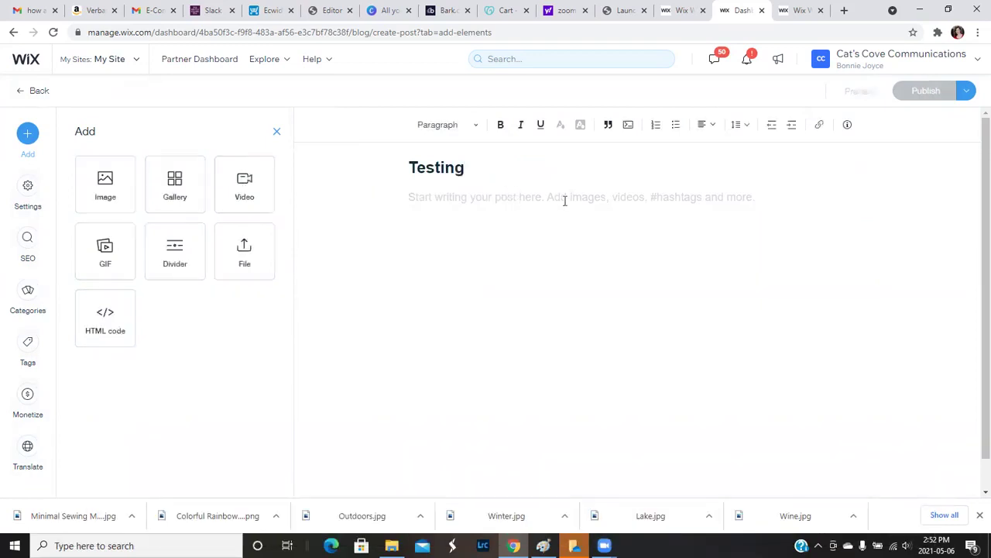
type("This is a tes")
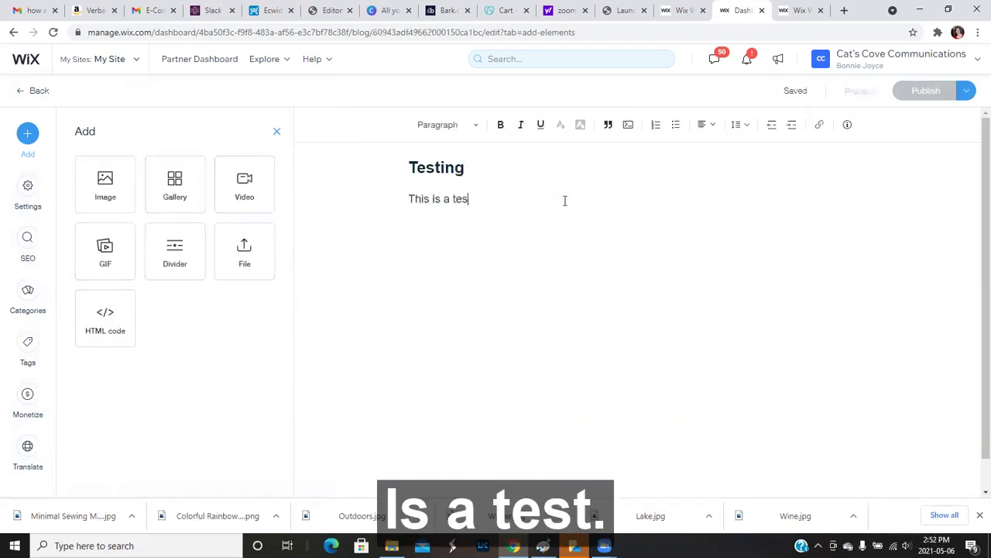
type("t.")
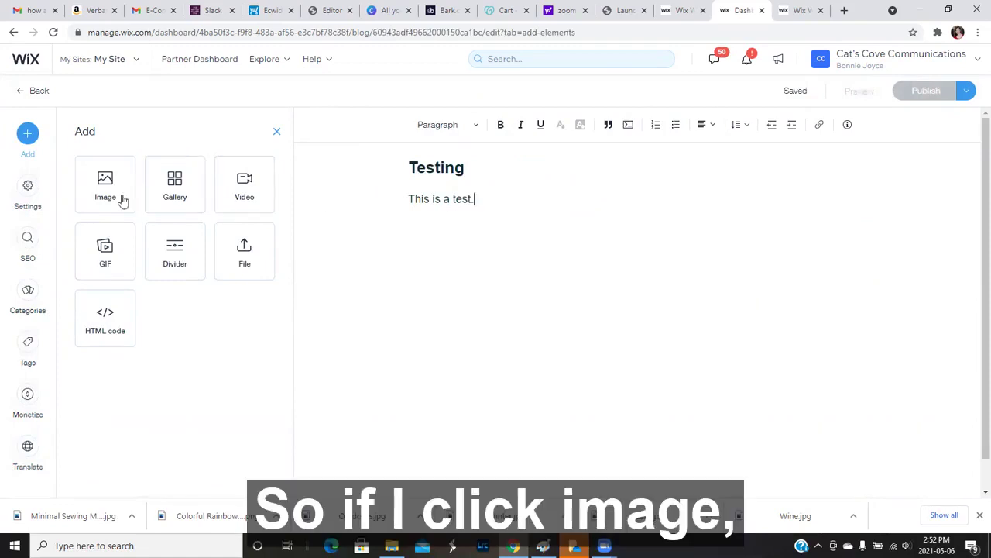
Add the IMG_1744 (1).JPG bunny photo from Site Files to the post.
left_click(110, 190)
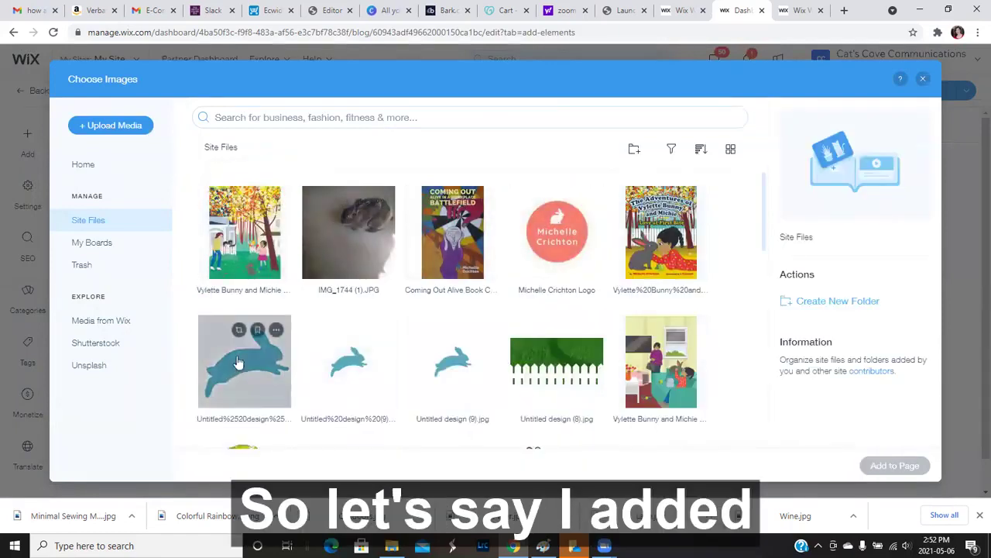
left_click(368, 246)
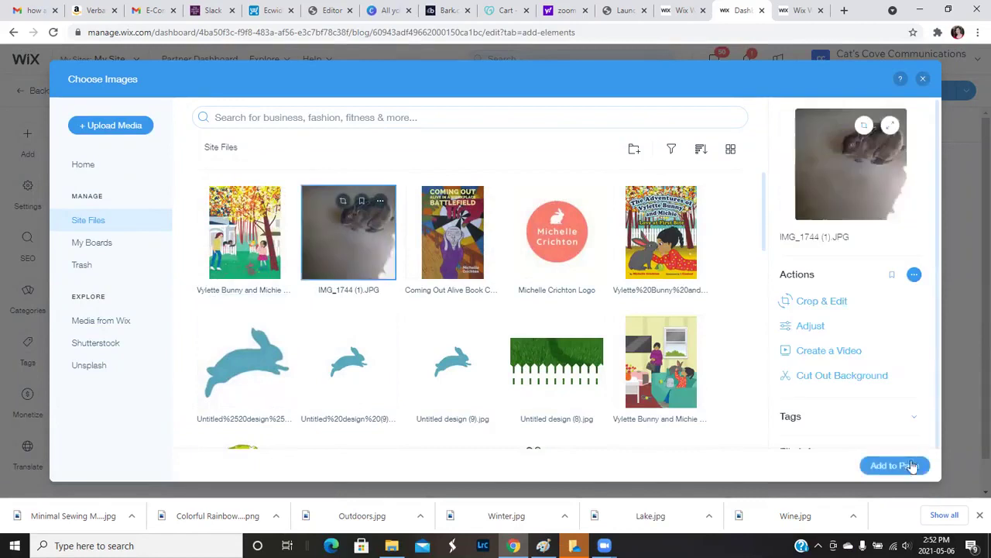
left_click(894, 465)
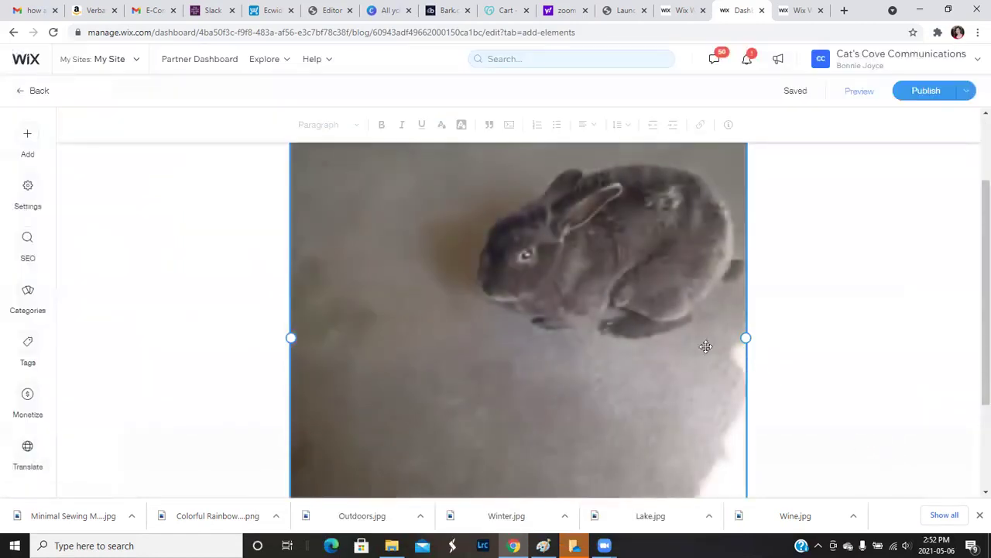
Shrink the bunny image and position it below the post text.
scroll(630, 325, "down", 2)
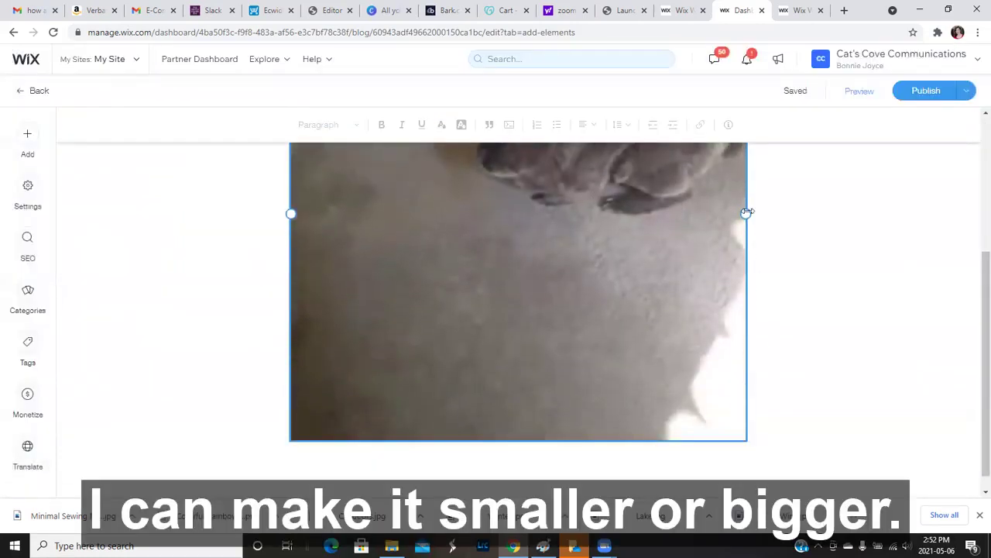
left_click_drag(608, 210, 449, 232)
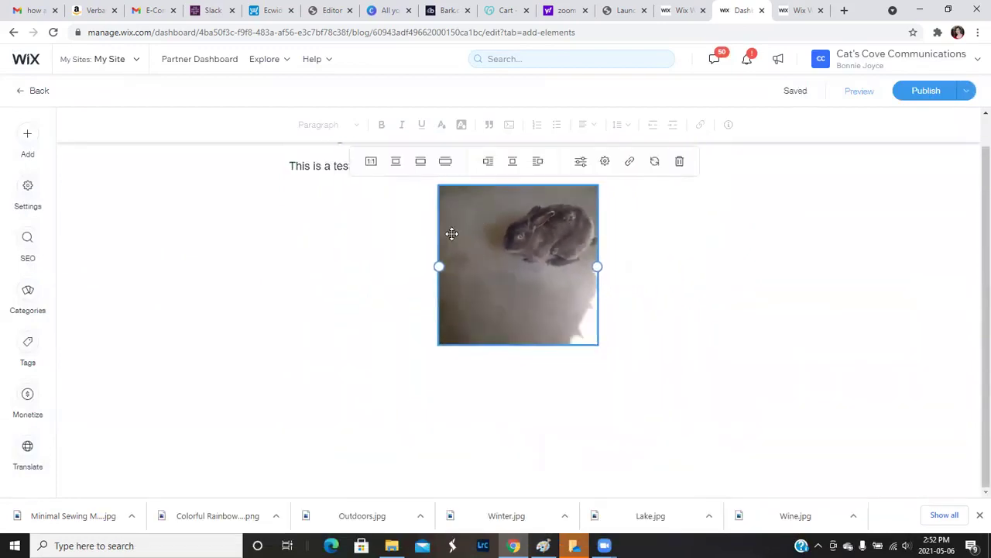
mouse_move(522, 290)
left_mouse_down()
mouse_move(491, 247)
mouse_move(489, 221)
mouse_move(562, 305)
mouse_move(520, 281)
left_mouse_up()
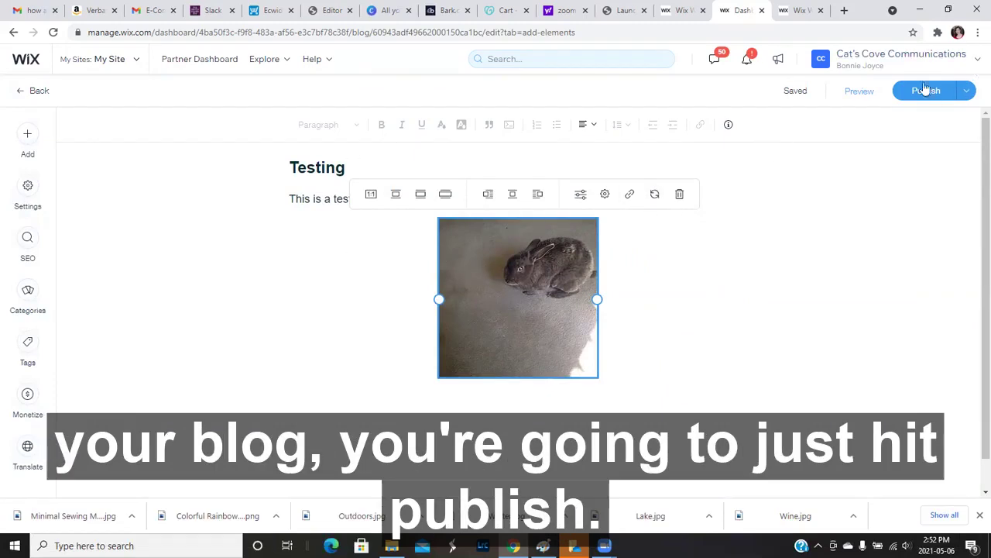
left_click(968, 92)
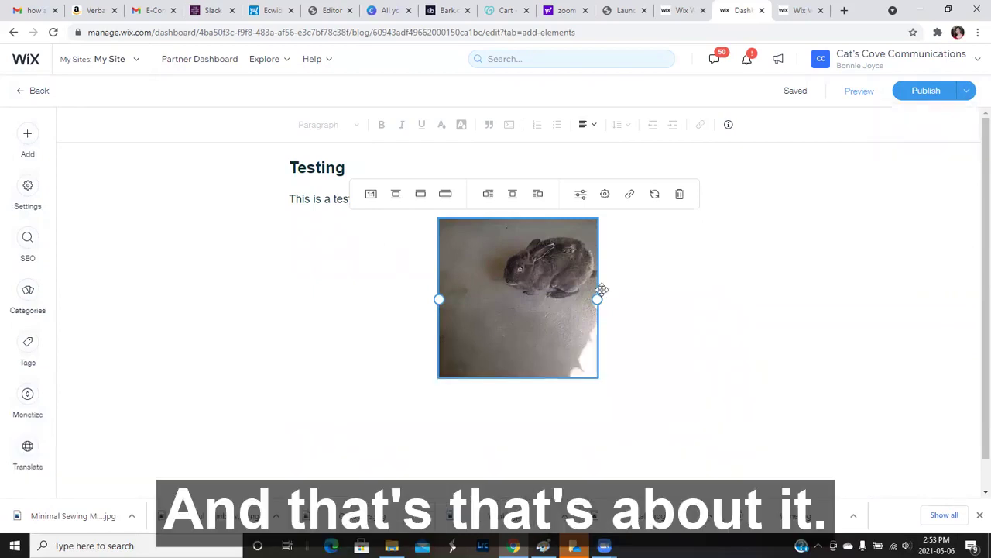
scroll(770, 308, "down", 1)
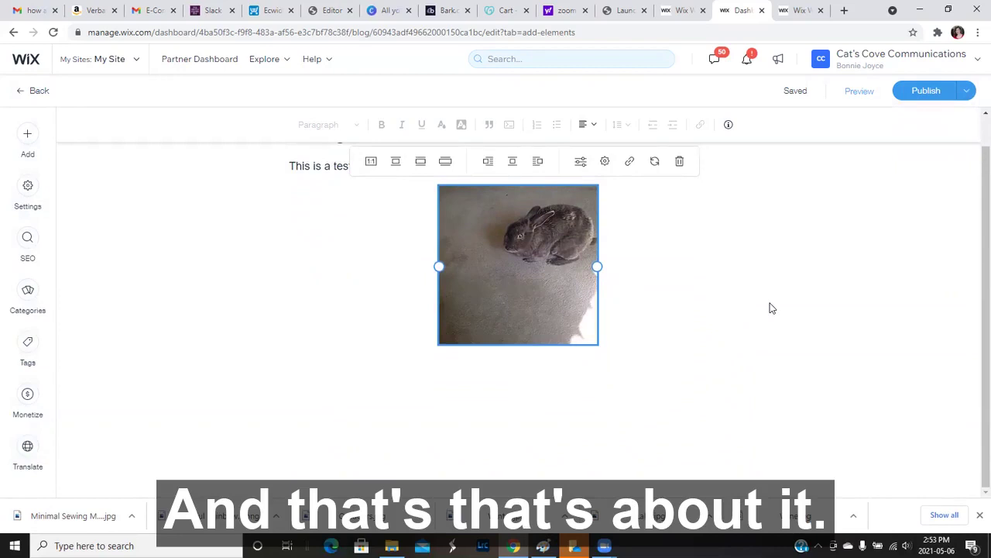
scroll(771, 305, "up", 1)
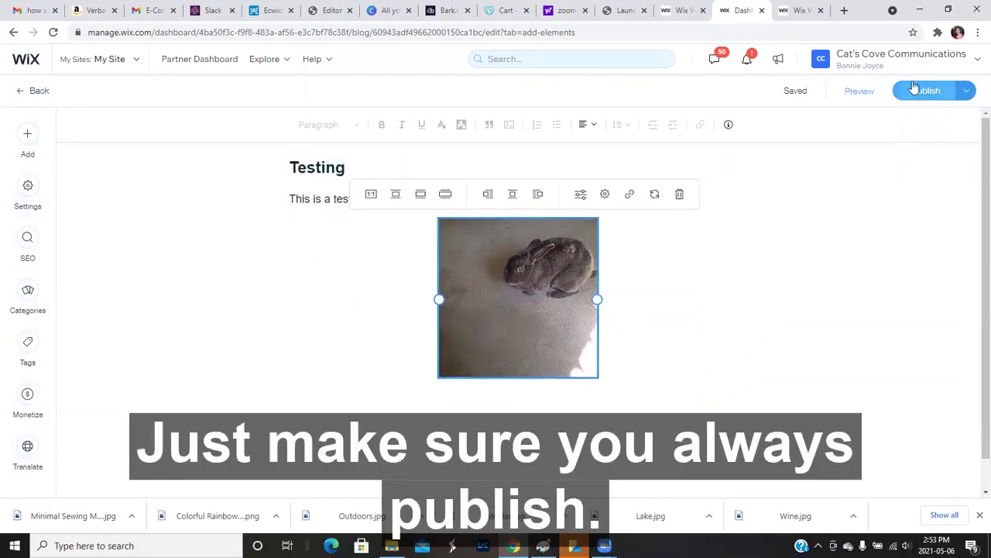